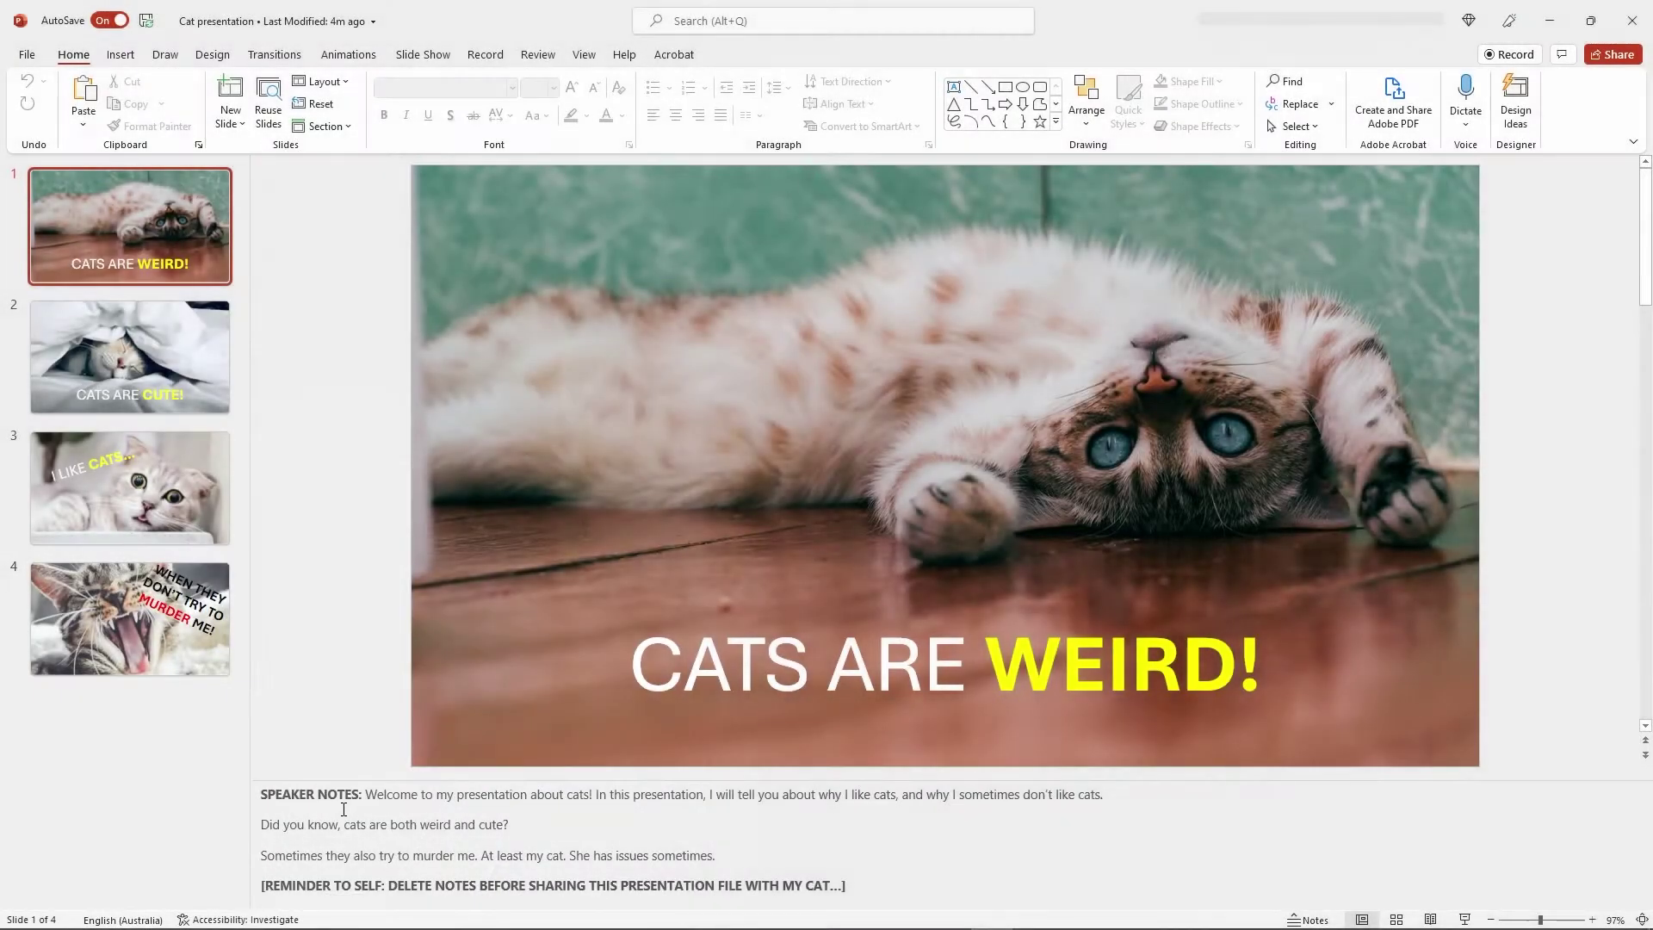
# Review the speaker notes on slides 2, 3 and 4, then return to slide 1.
pyautogui.click(146, 363)
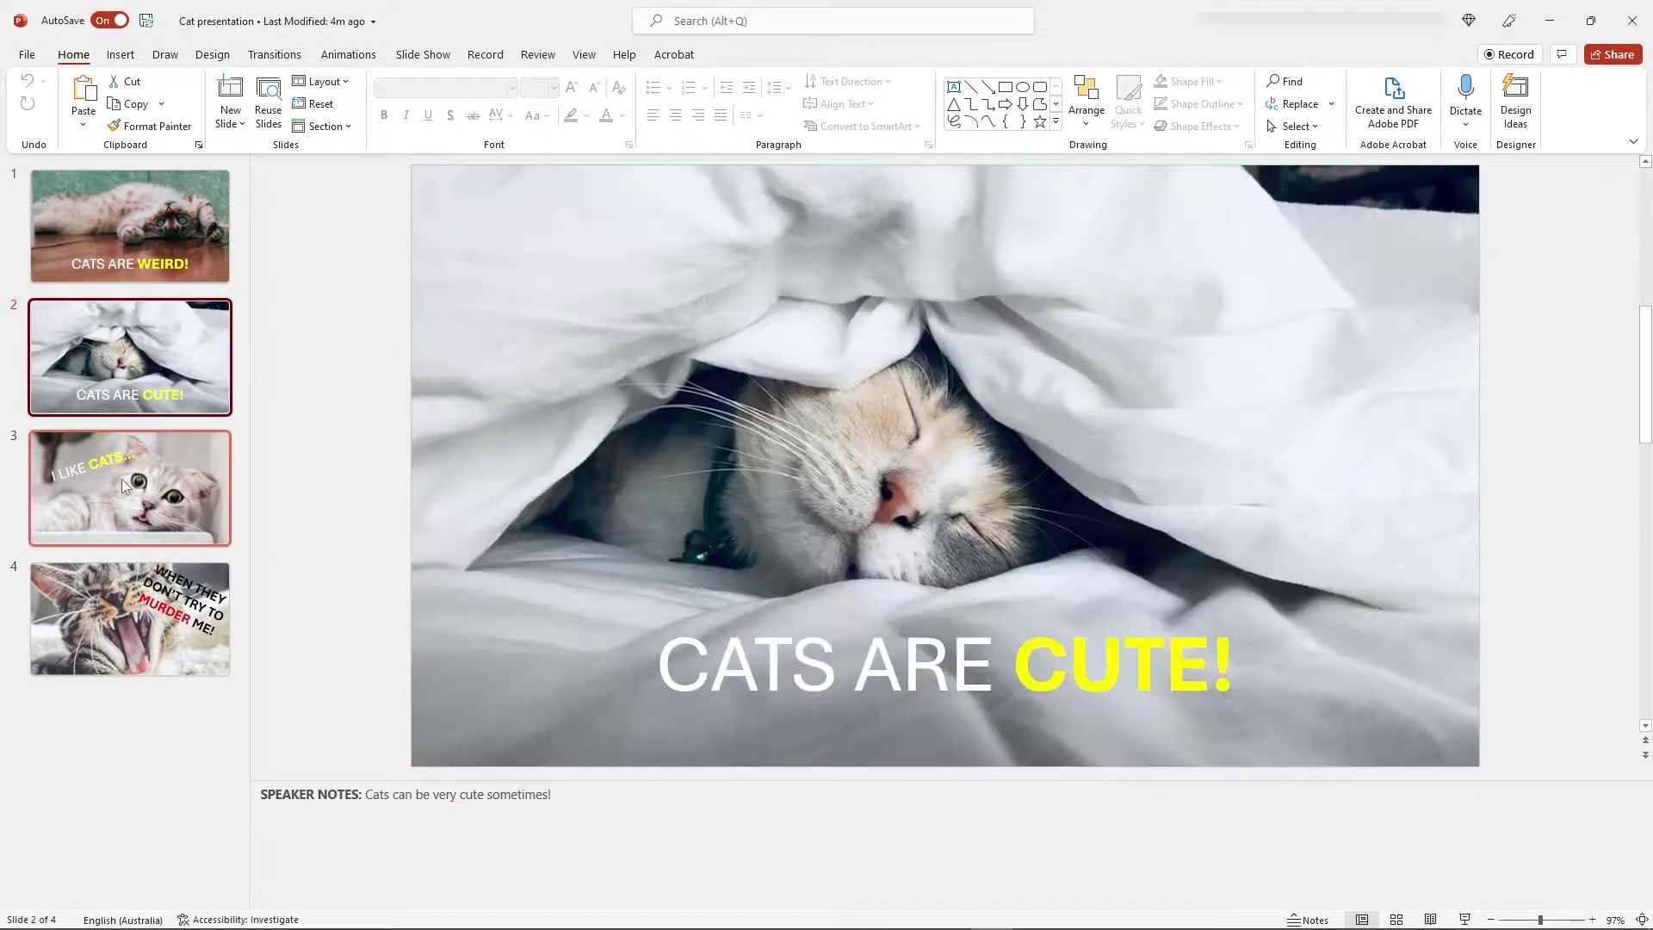
pyautogui.click(122, 487)
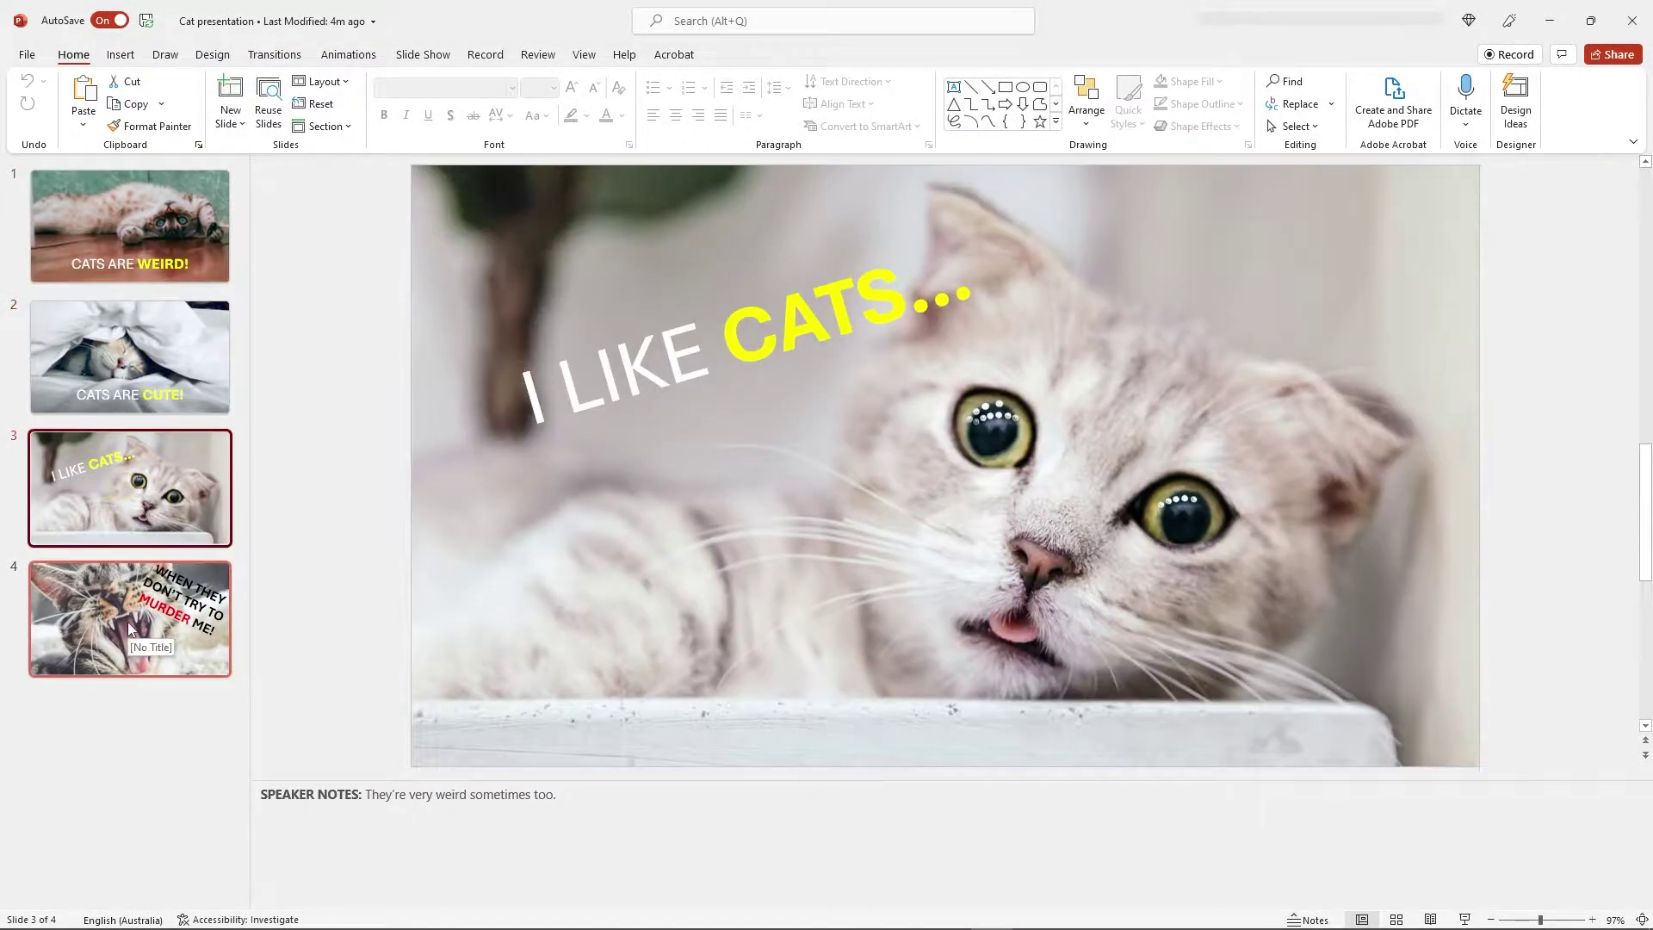
pyautogui.click(129, 621)
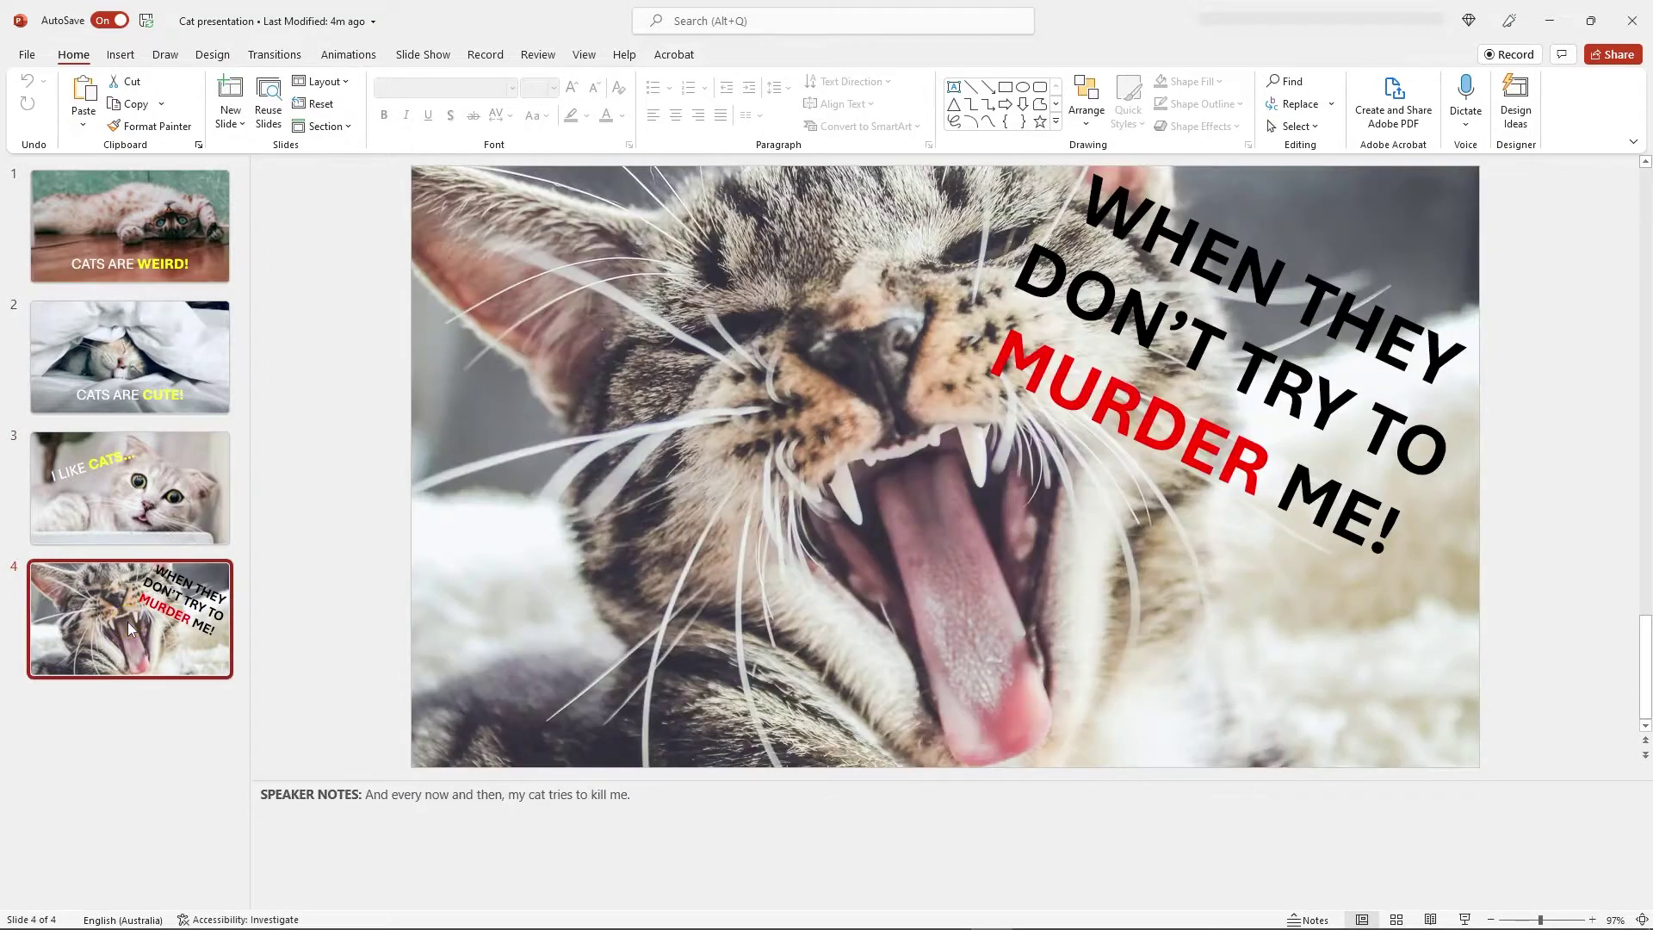
pyautogui.click(170, 247)
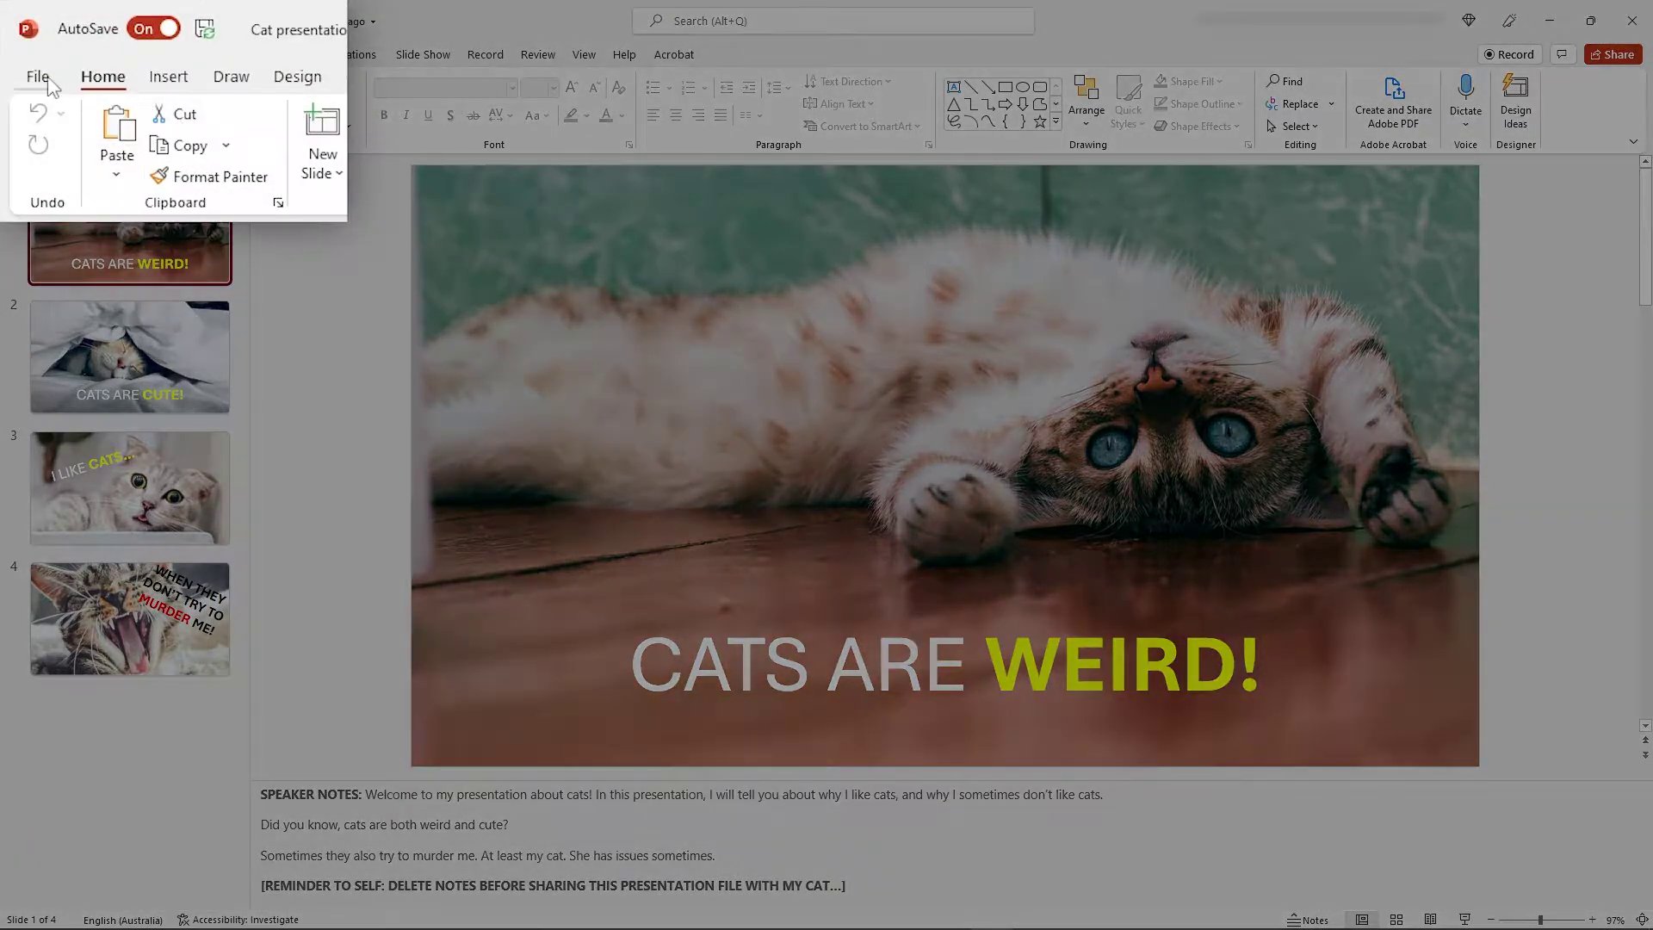
# Save a copy of the deck named 'Cat presentation NO NOTES'.
pyautogui.click(27, 54)
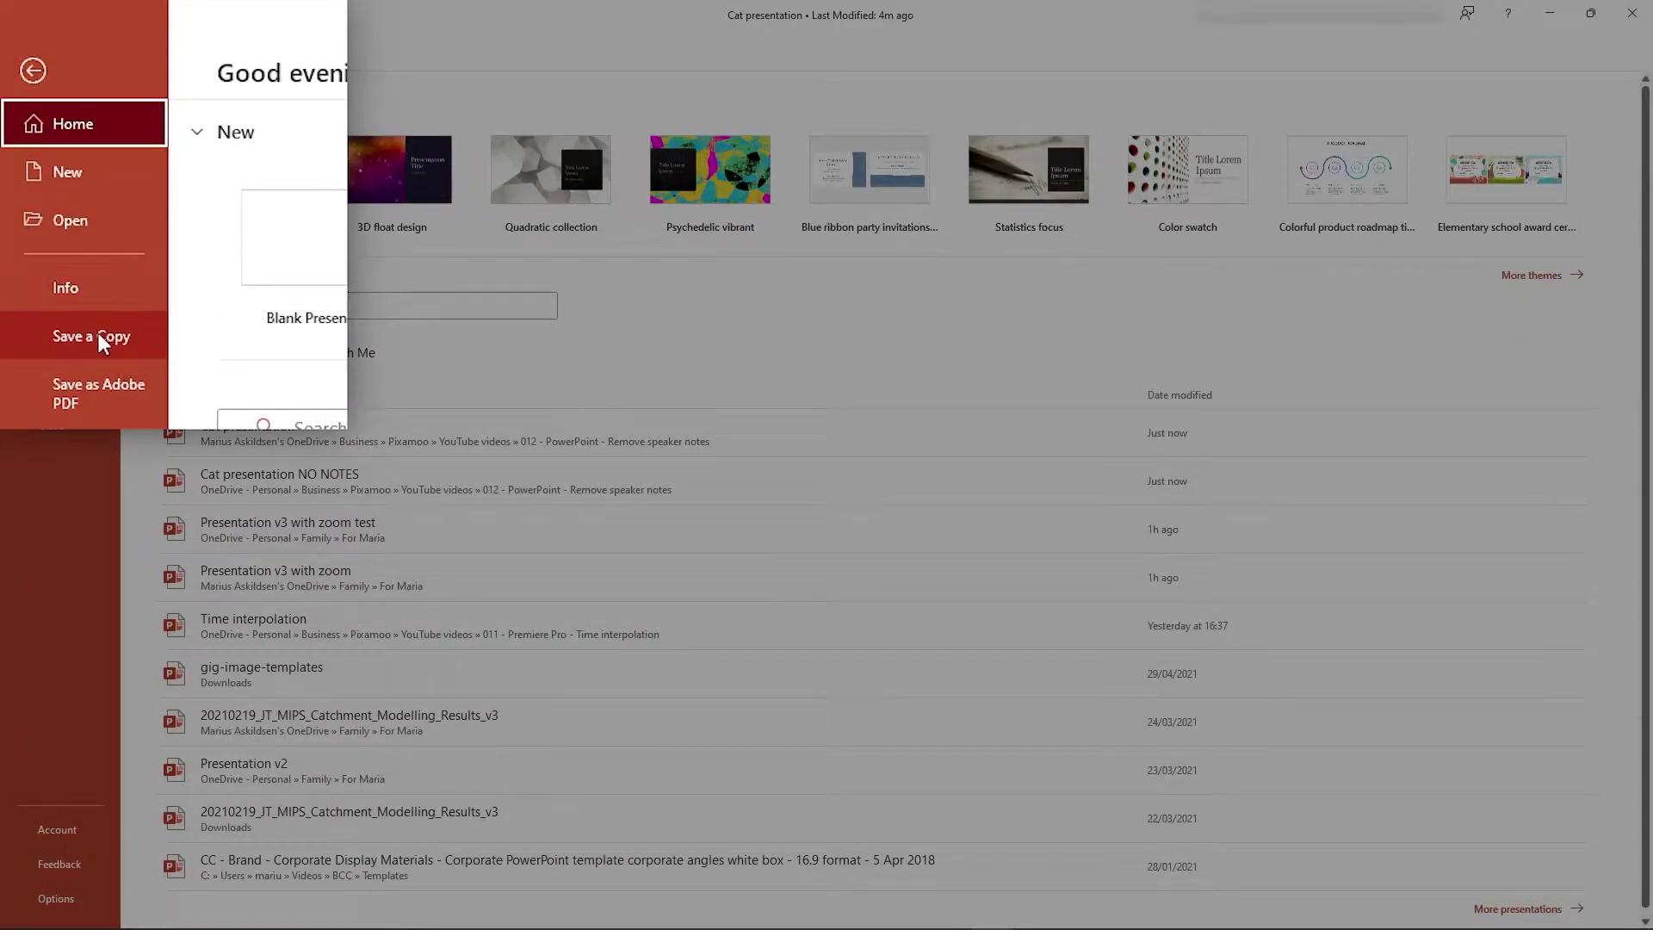
pyautogui.click(97, 330)
pyautogui.click(599, 130)
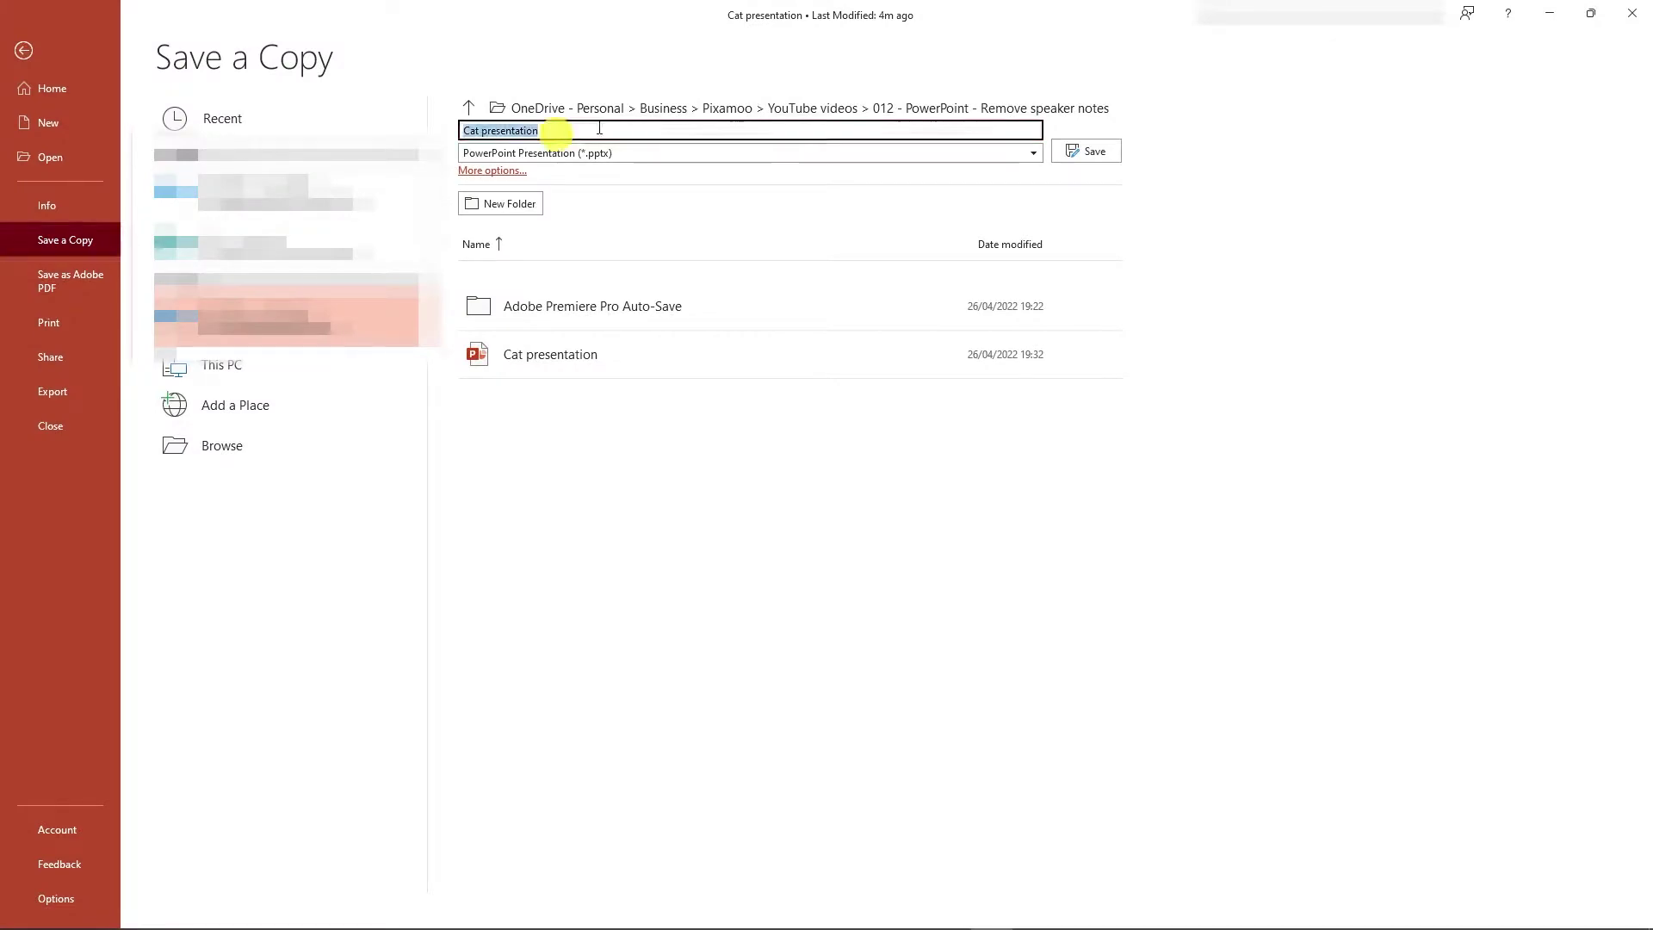
pyautogui.write(' NO NOTES')
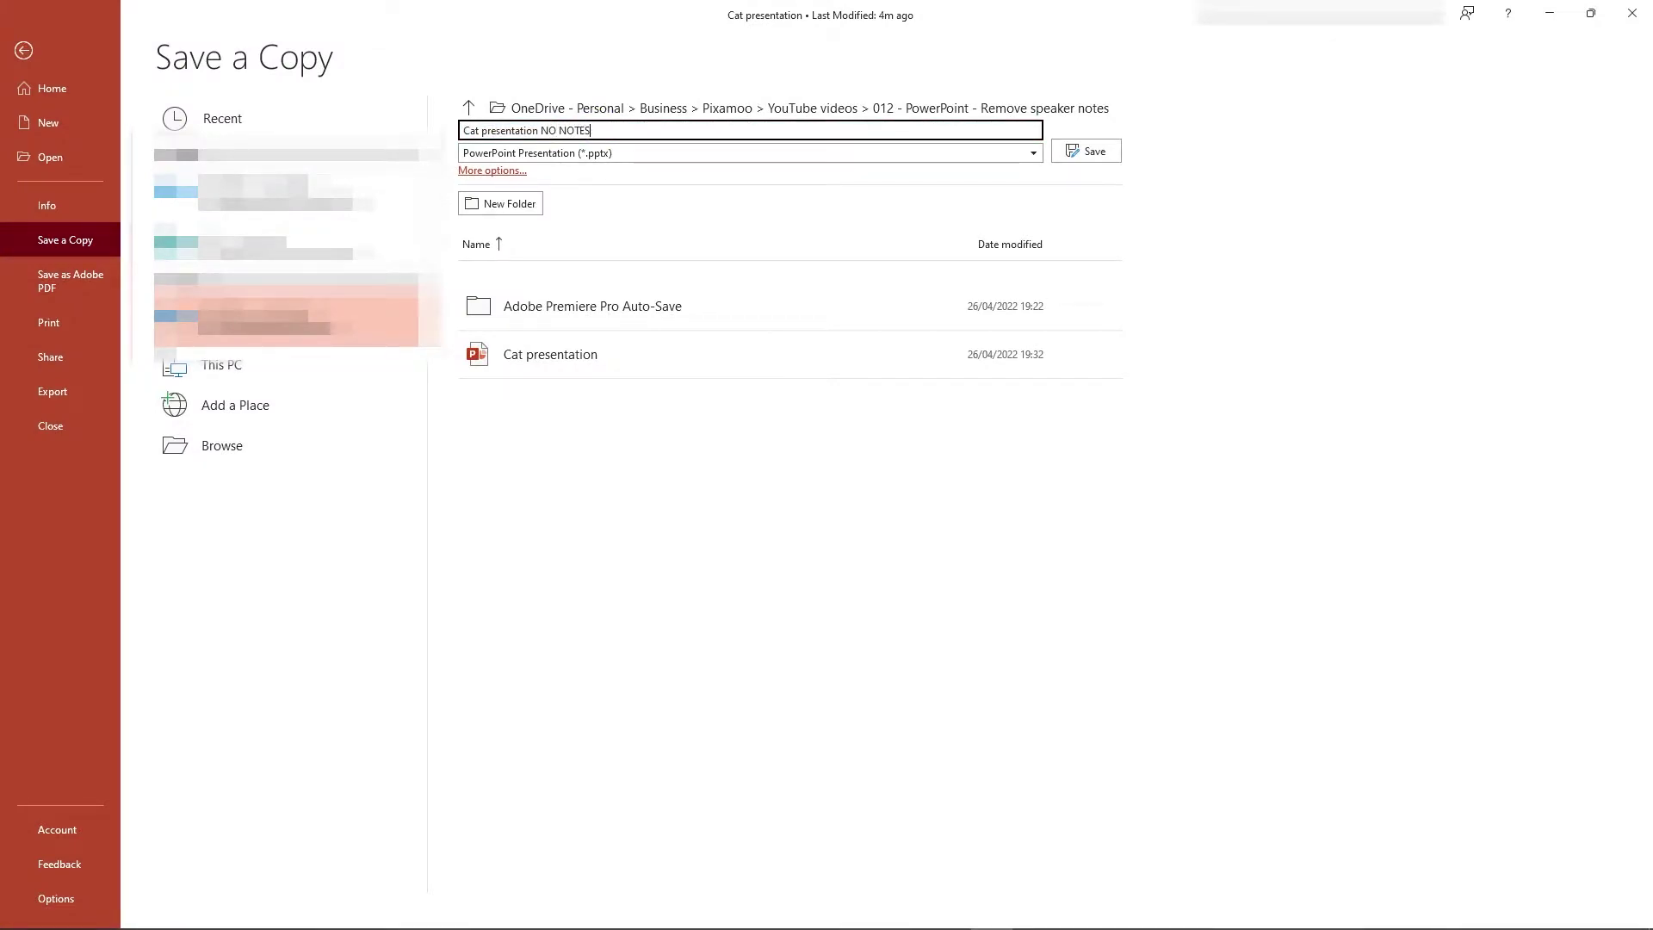
pyautogui.press('Return')
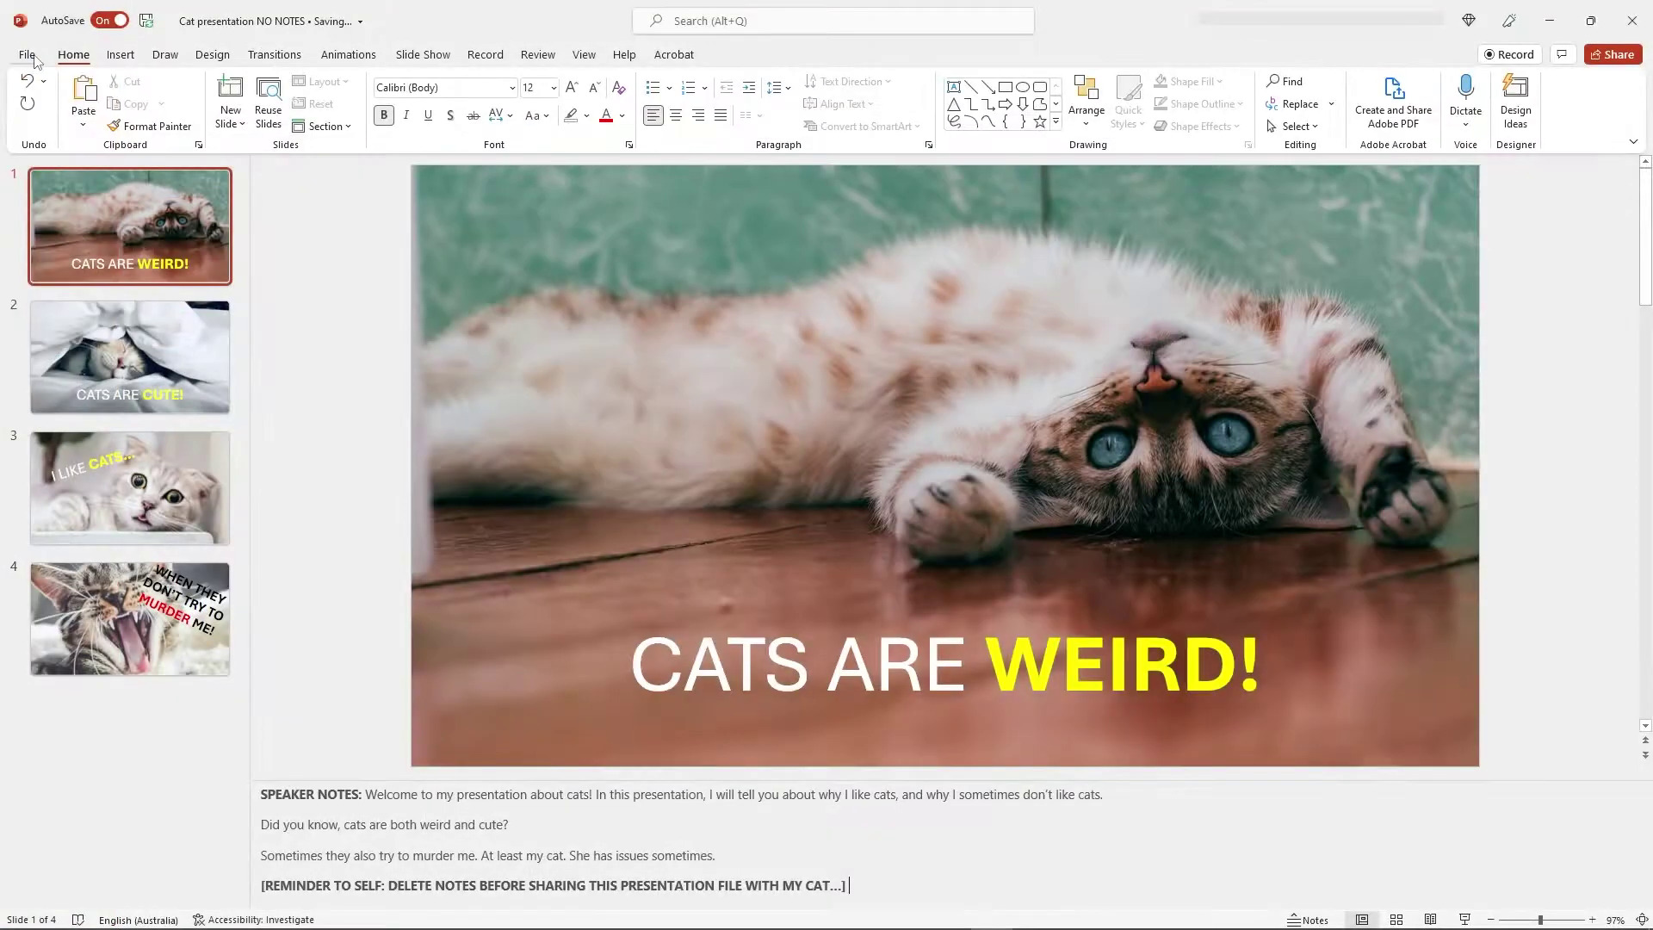
# Launch Inspect Document from Check for Issues on the File Info page.
pyautogui.click(28, 55)
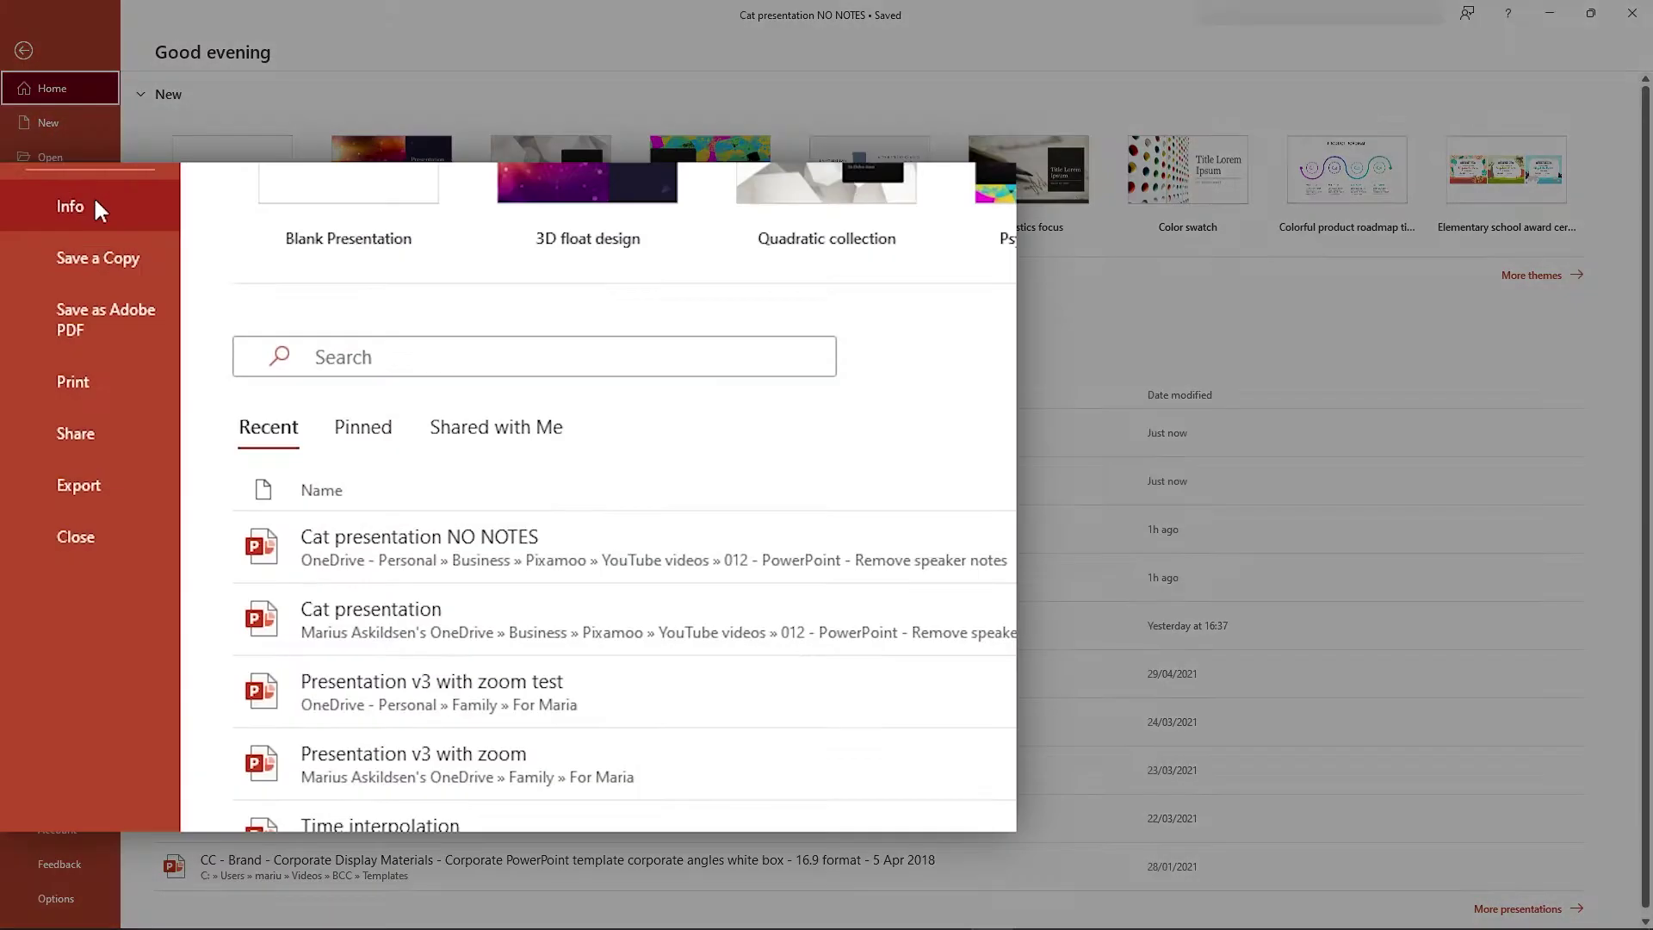
pyautogui.click(98, 208)
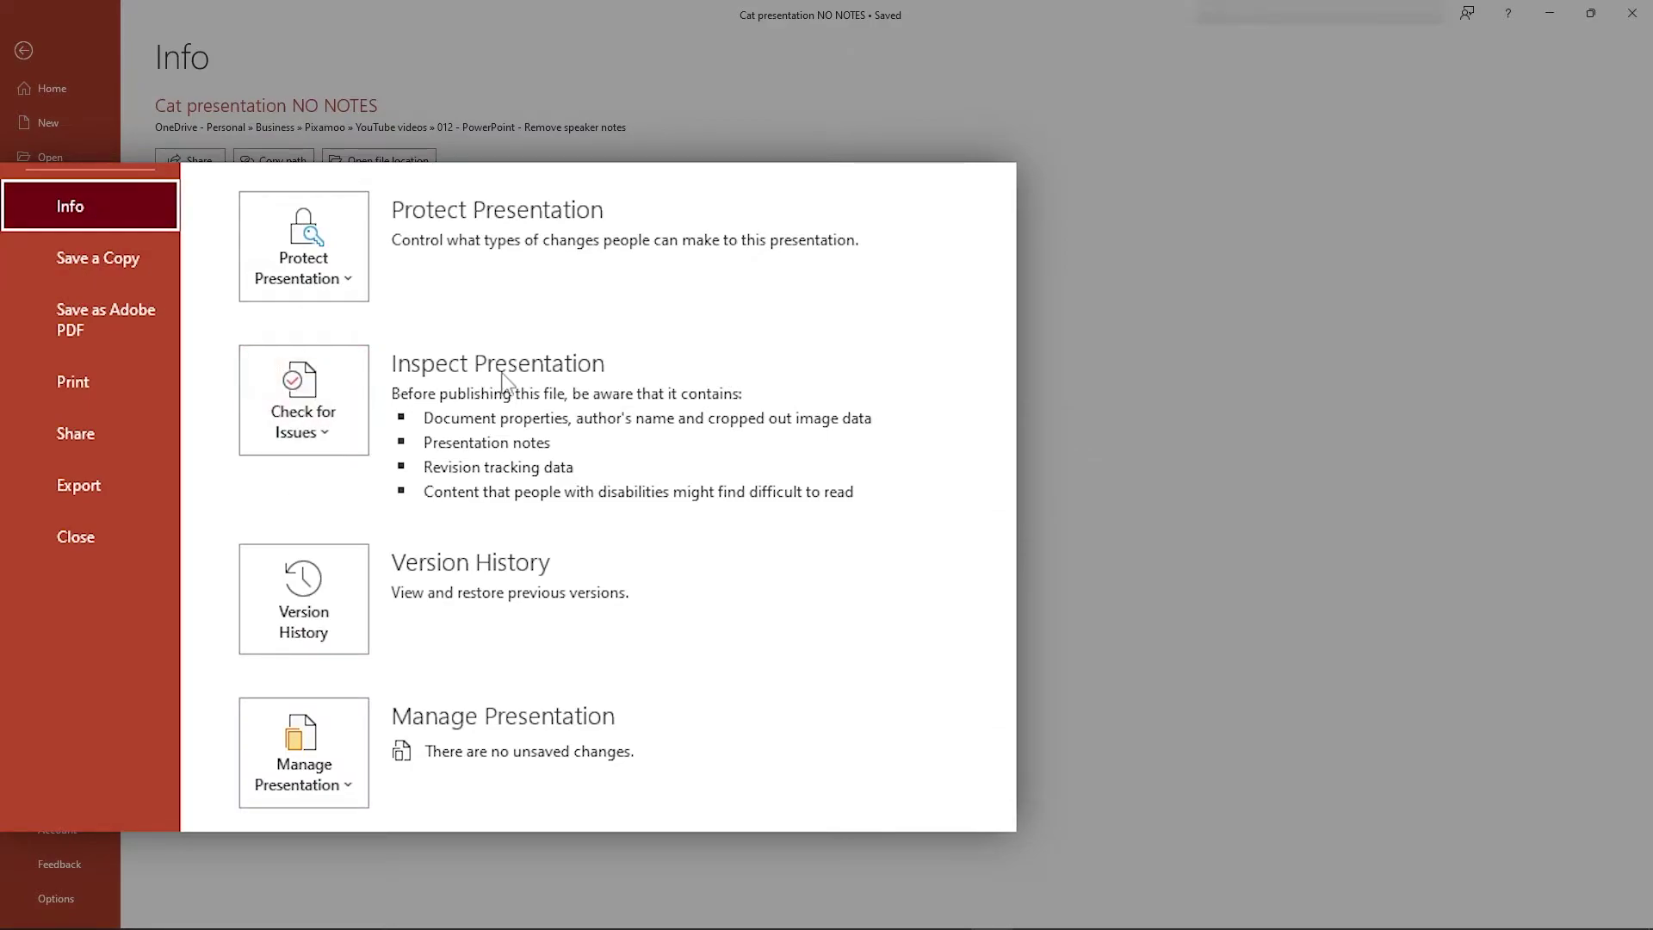
pyautogui.click(305, 401)
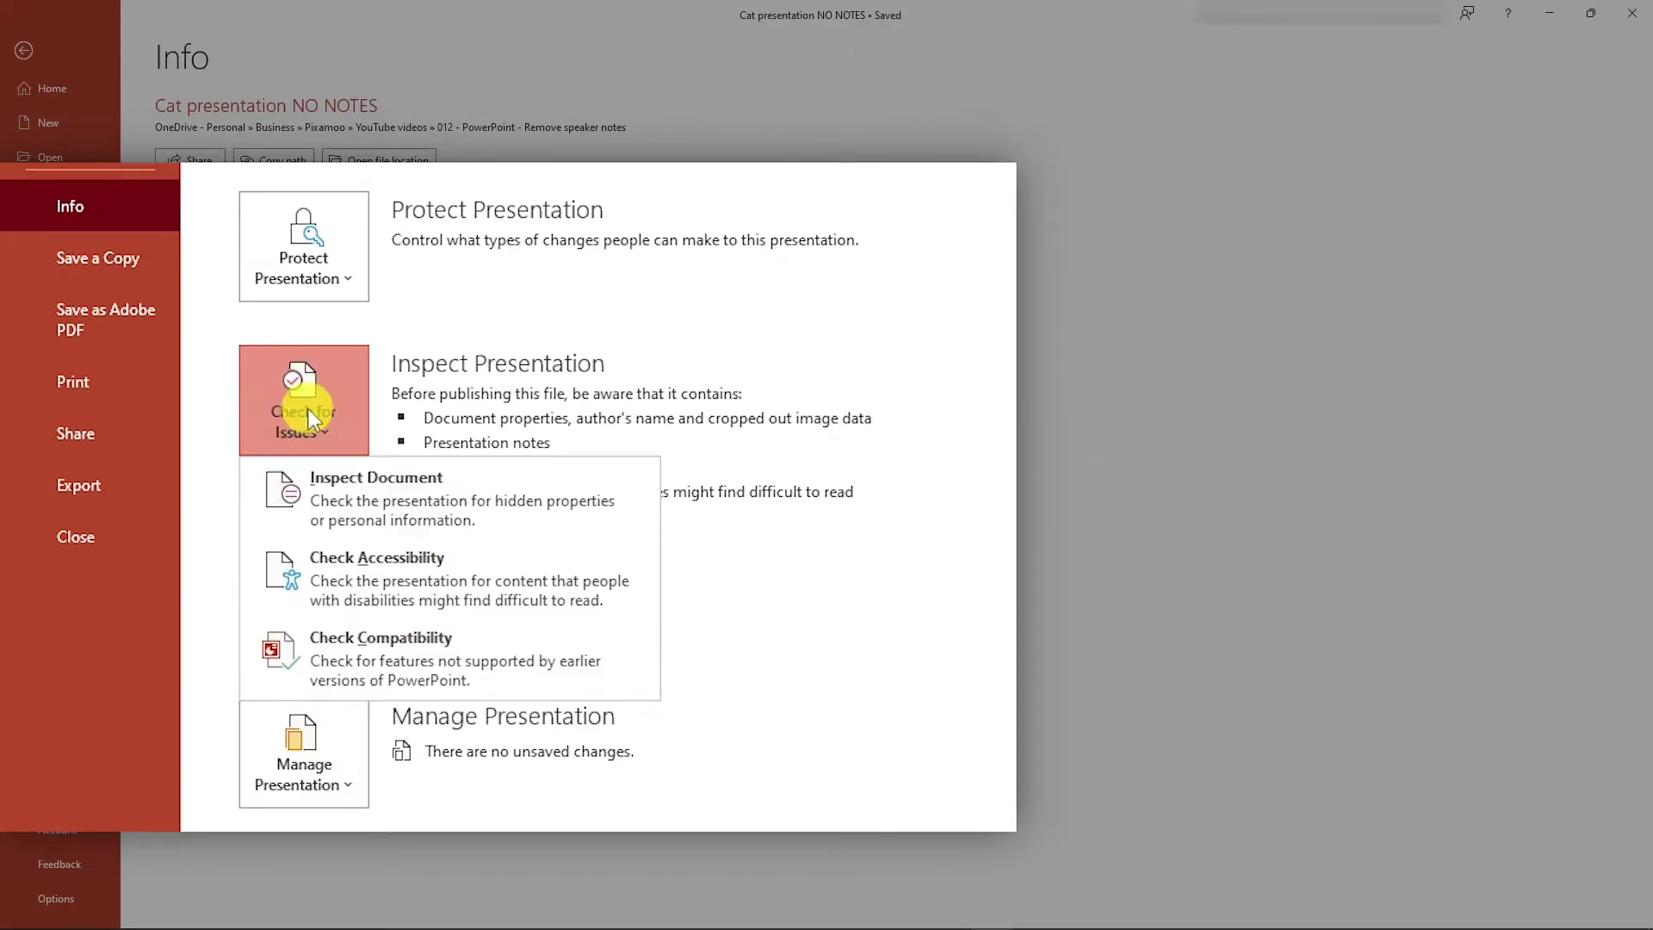
pyautogui.click(422, 506)
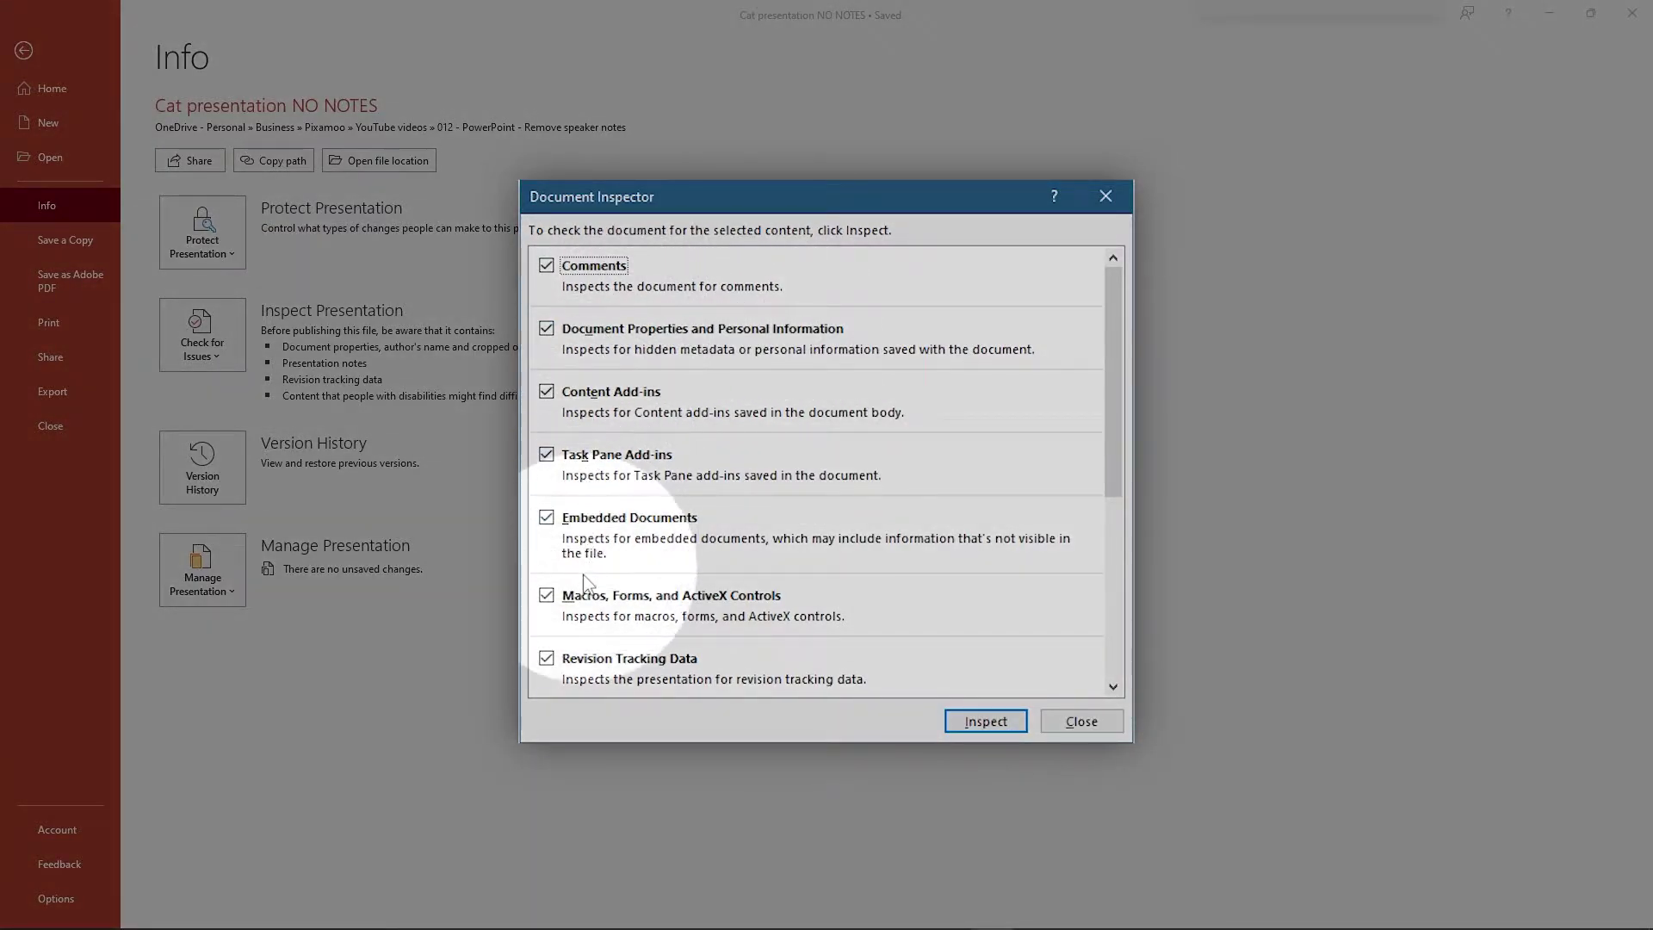
pyautogui.moveTo(1113, 452); pyautogui.dragTo(1123, 646)
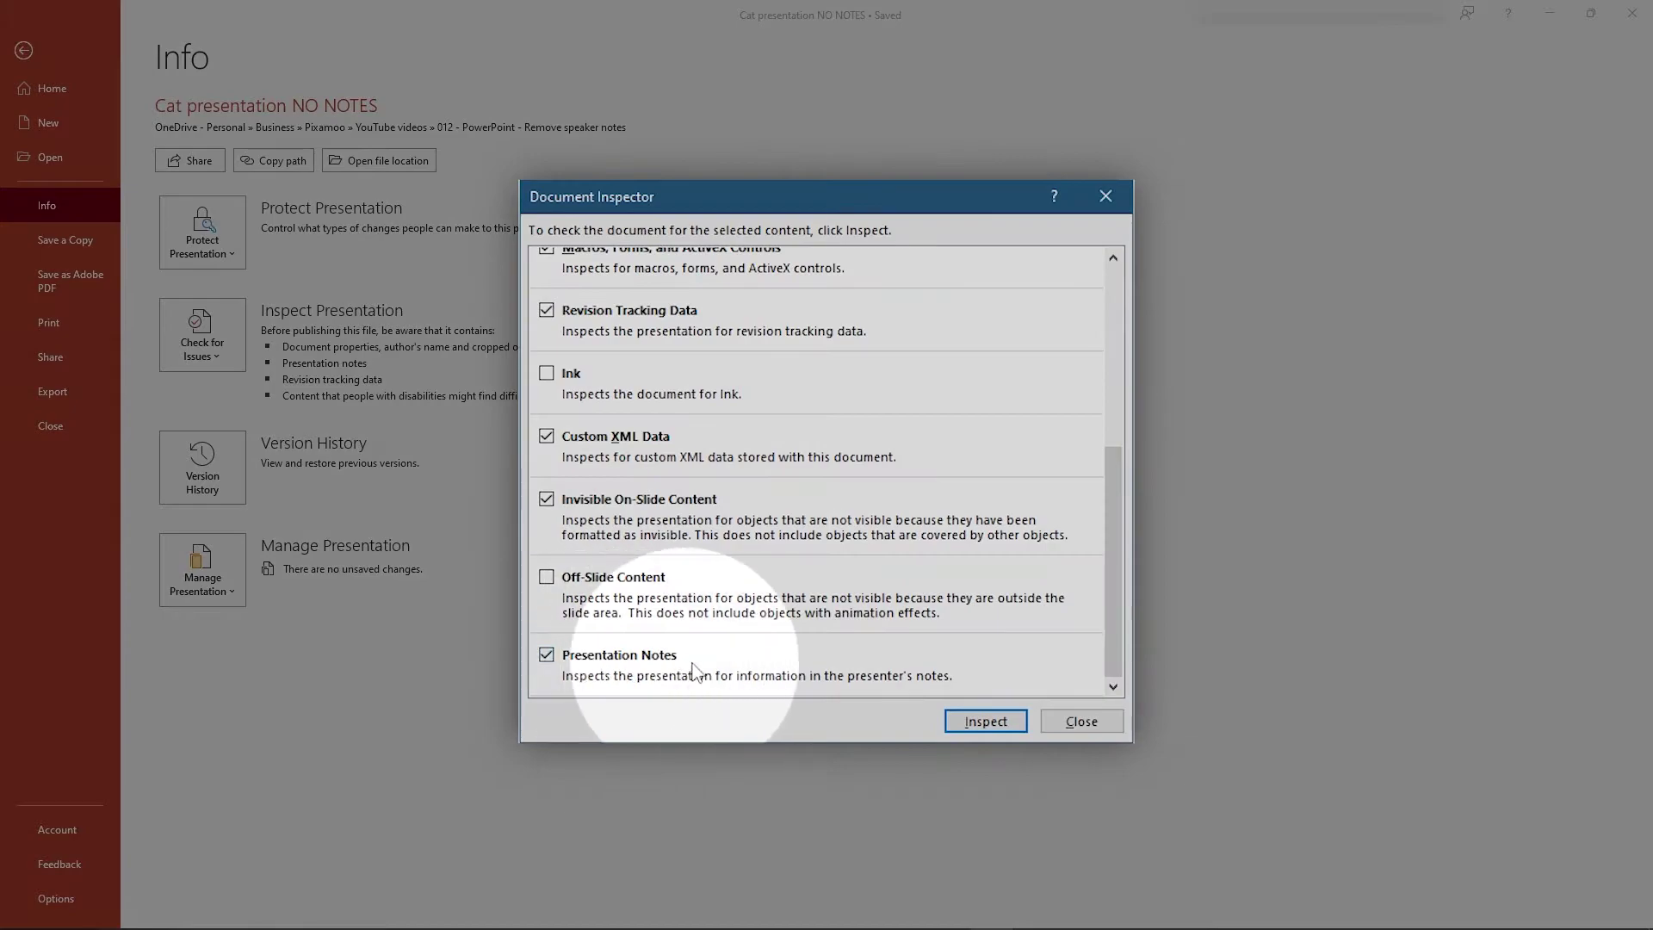
# Run the inspection, remove all Presentation Notes, and close the Document Inspector.
pyautogui.click(984, 721)
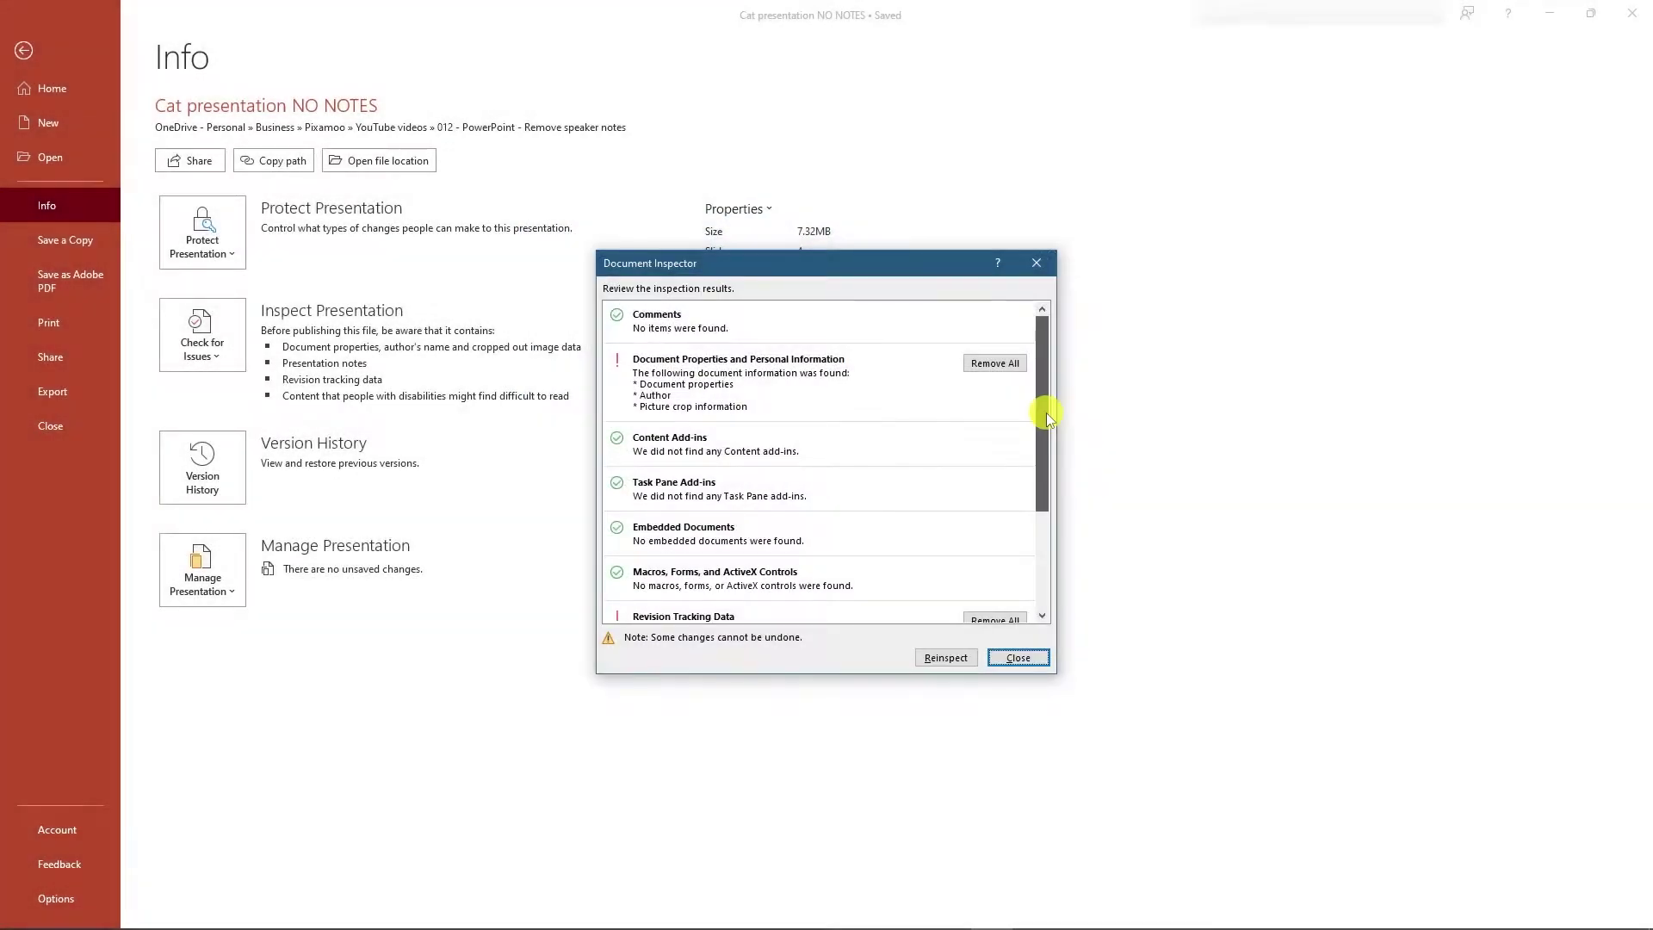
pyautogui.moveTo(1118, 395); pyautogui.dragTo(1137, 551)
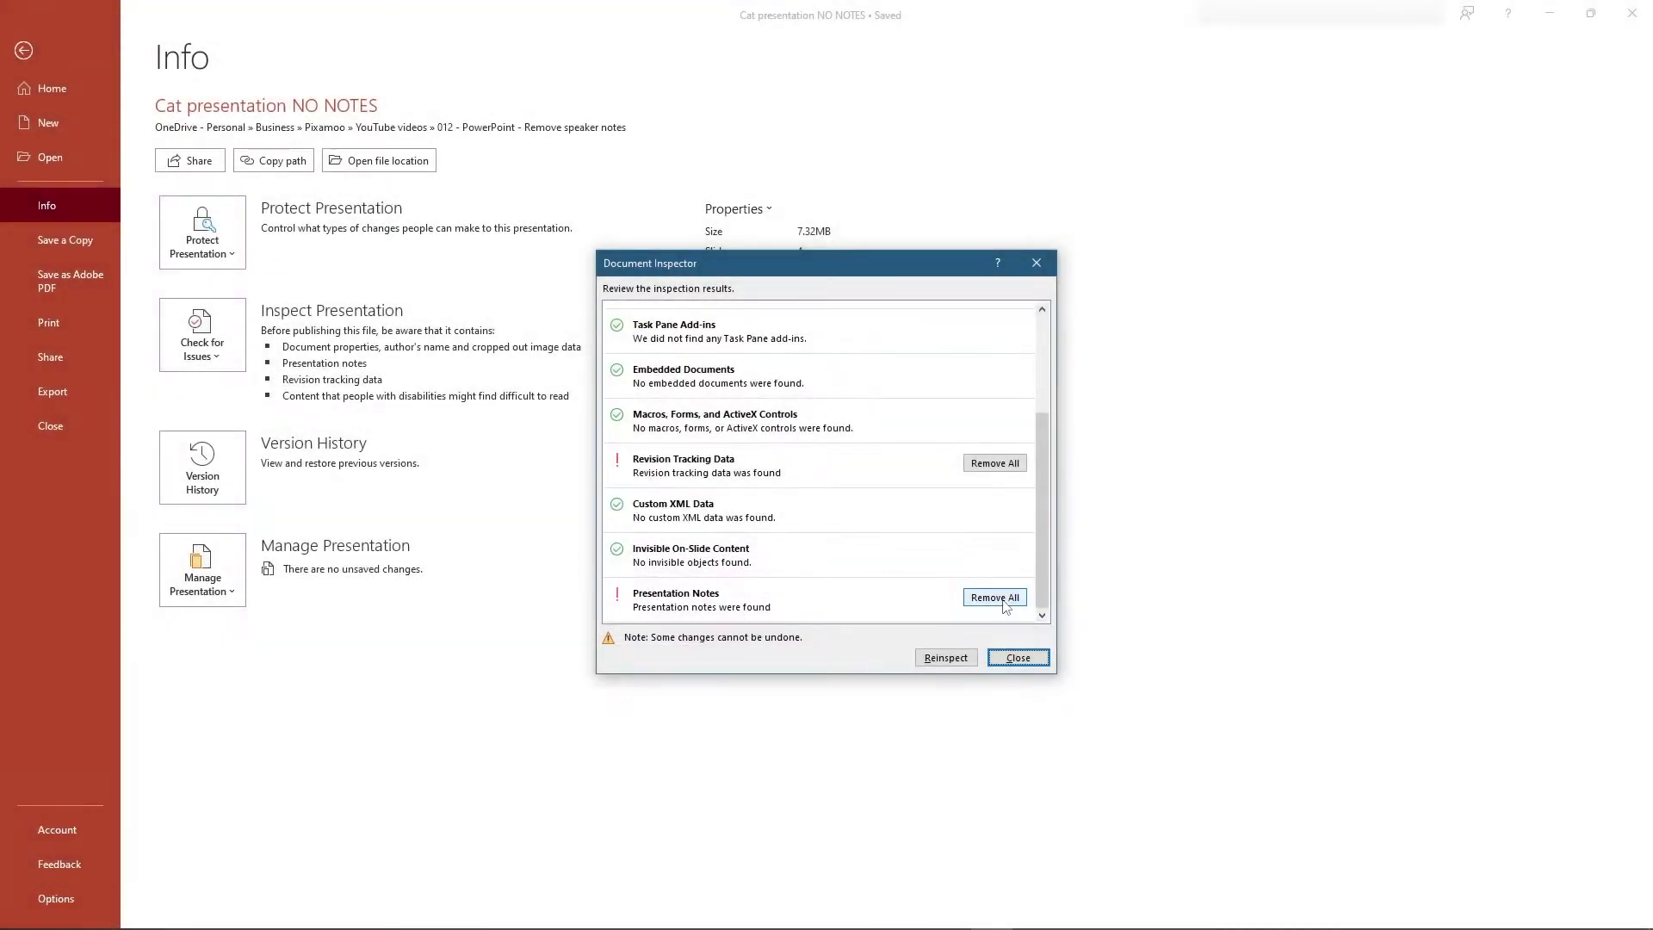
pyautogui.click(997, 597)
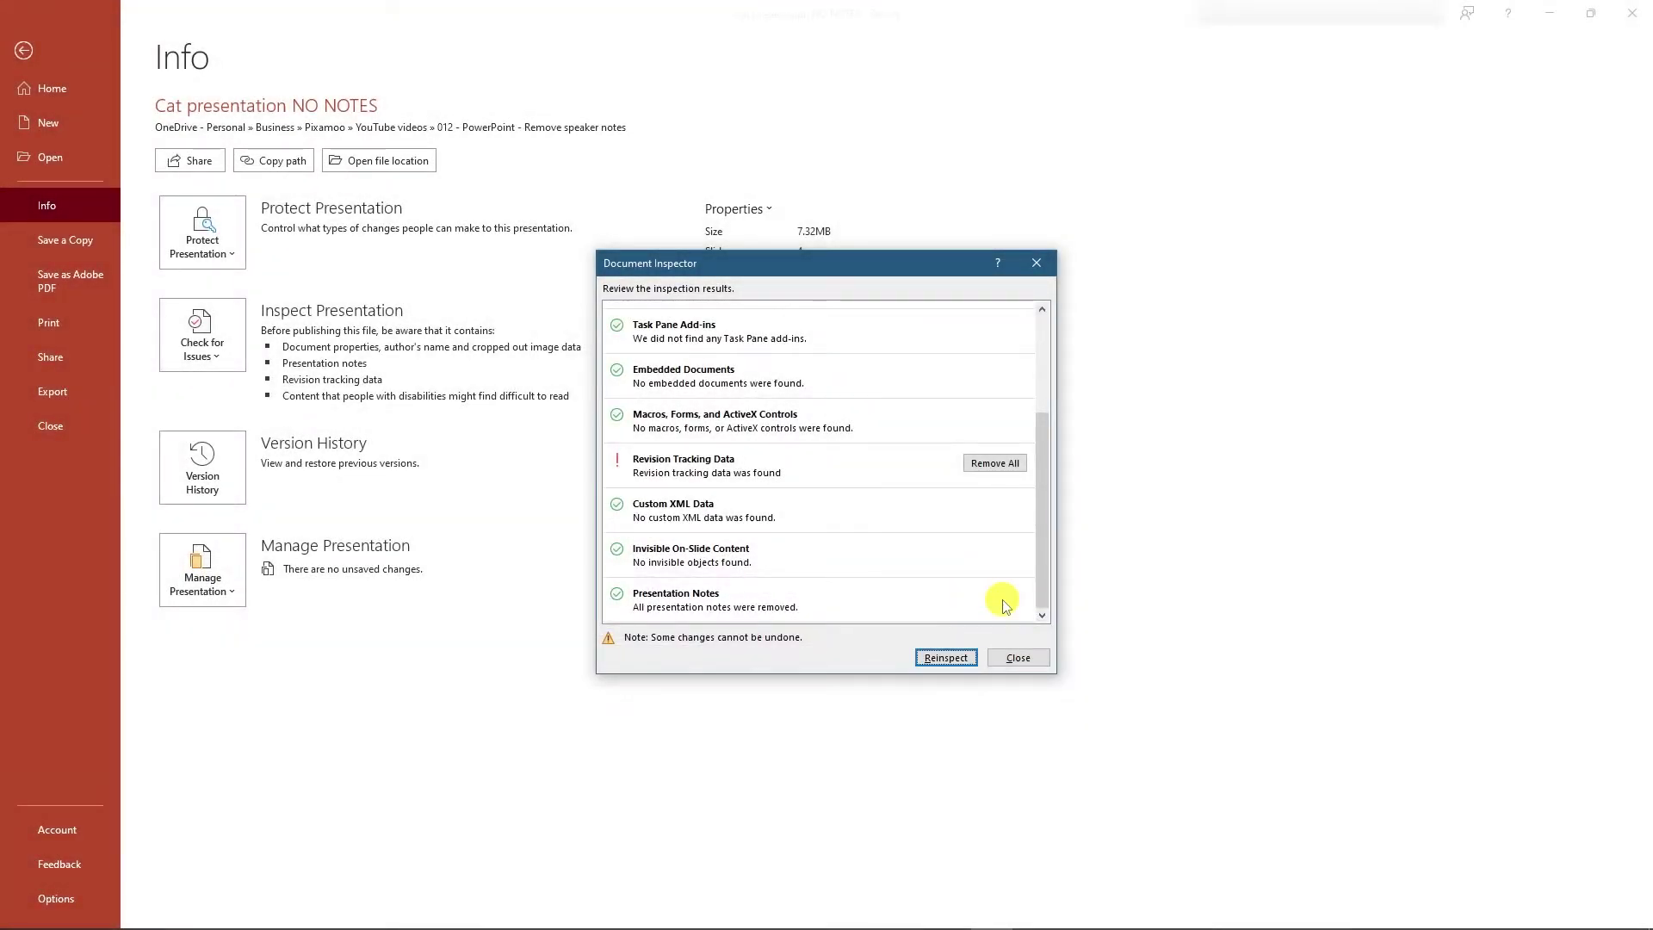
pyautogui.click(1018, 657)
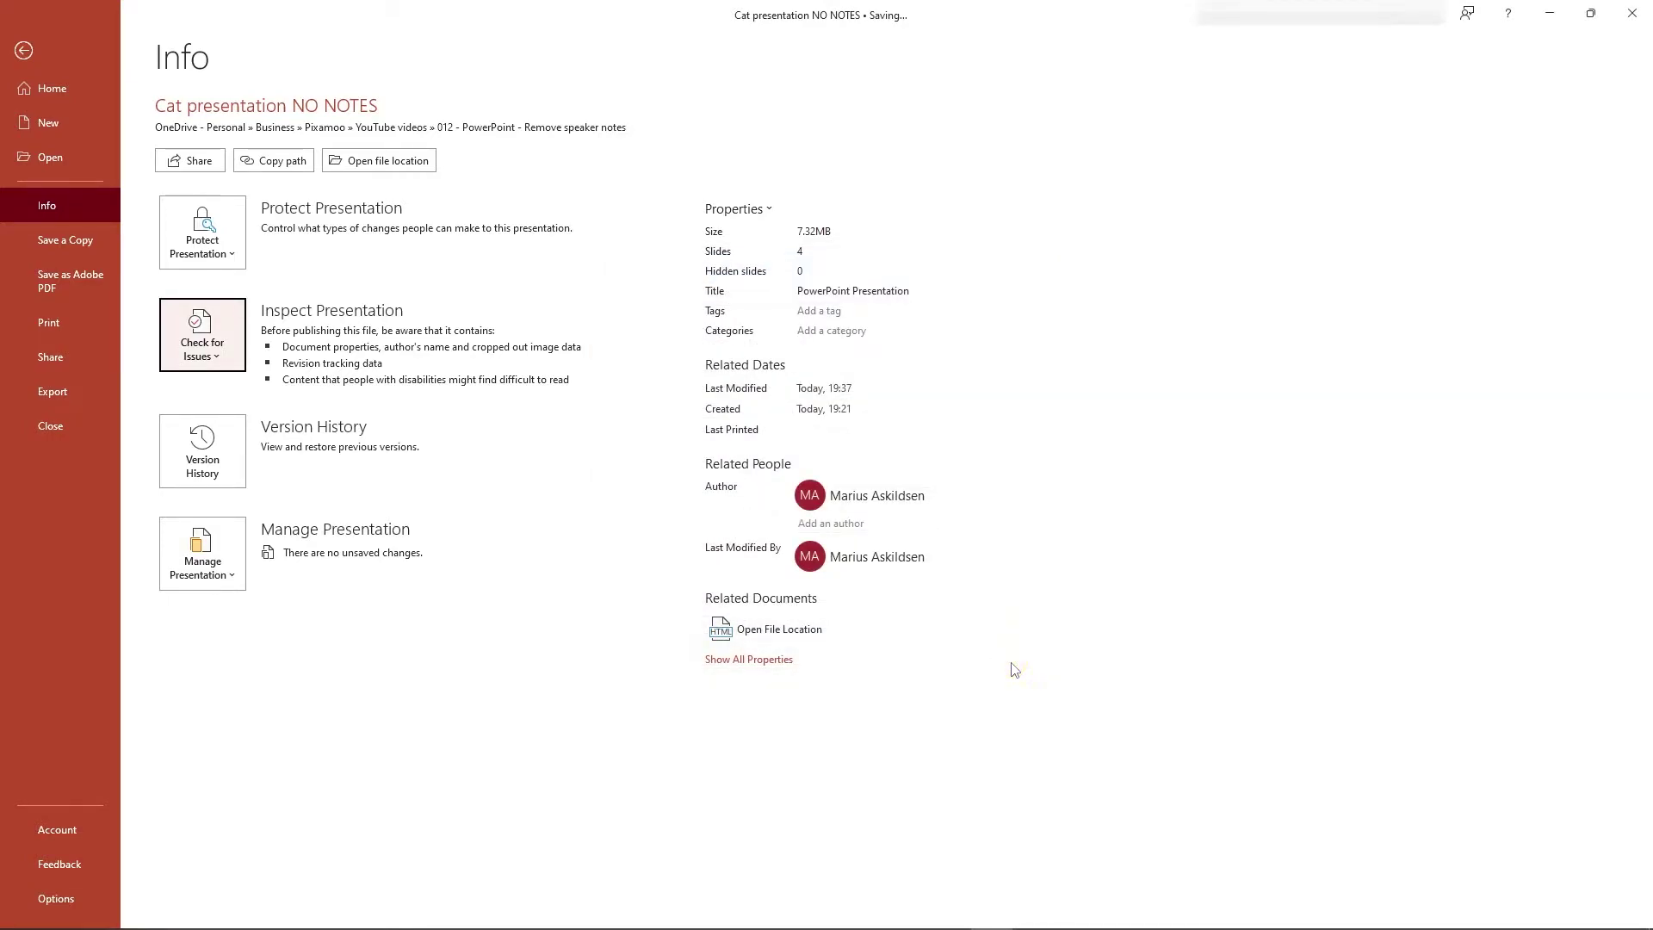
# Leave Backstage and return to the NO NOTES copy's slide editor.
pyautogui.click(23, 50)
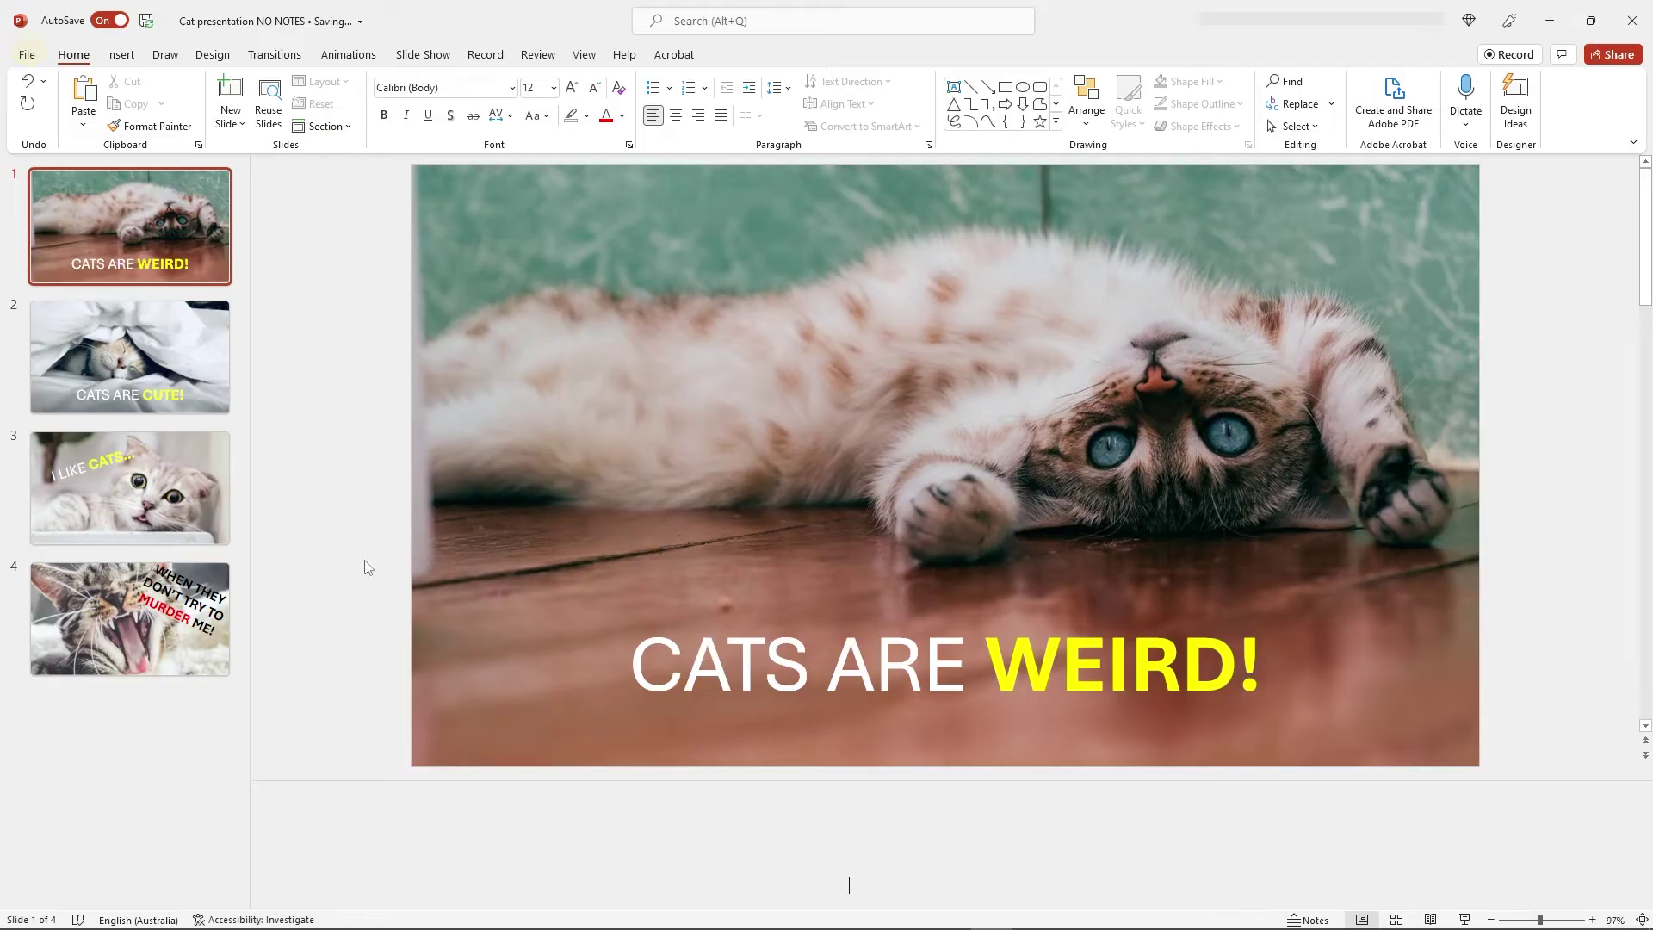